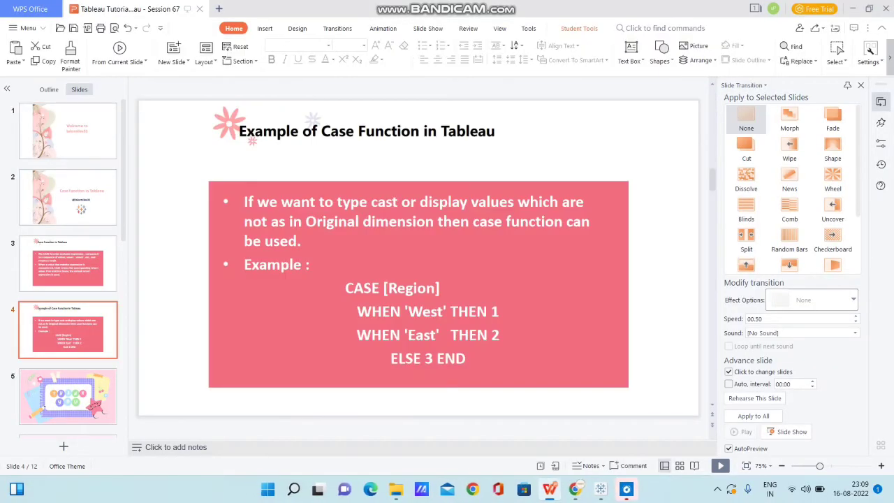
- In Tableau, search 'regi' and put Region on Rows to list Central, East, South and West
left_click(600, 488)
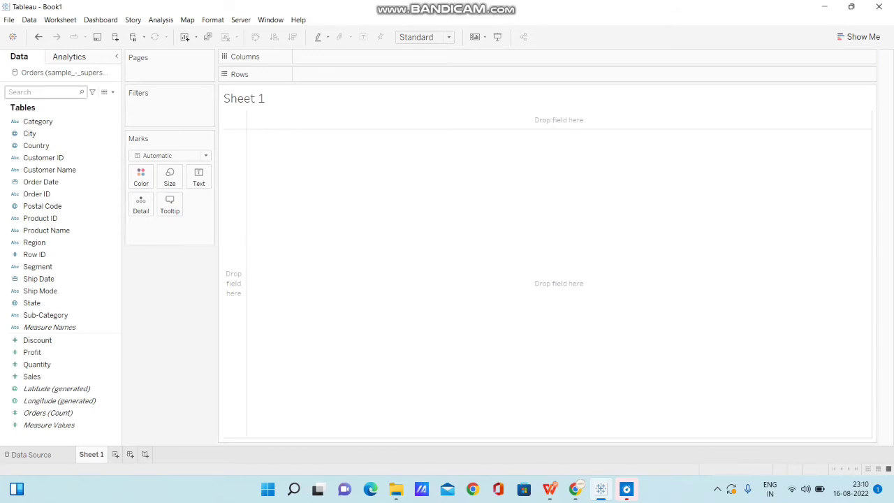
type("regi")
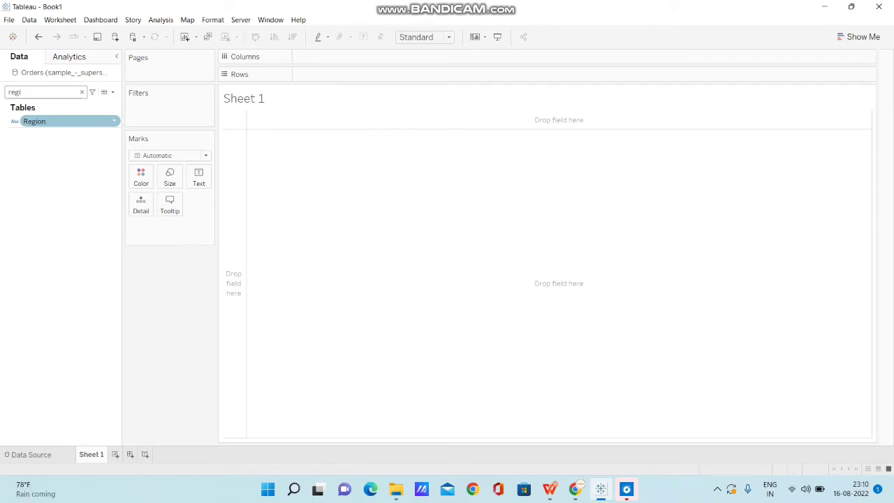
left_click_drag(35, 120, 350, 74)
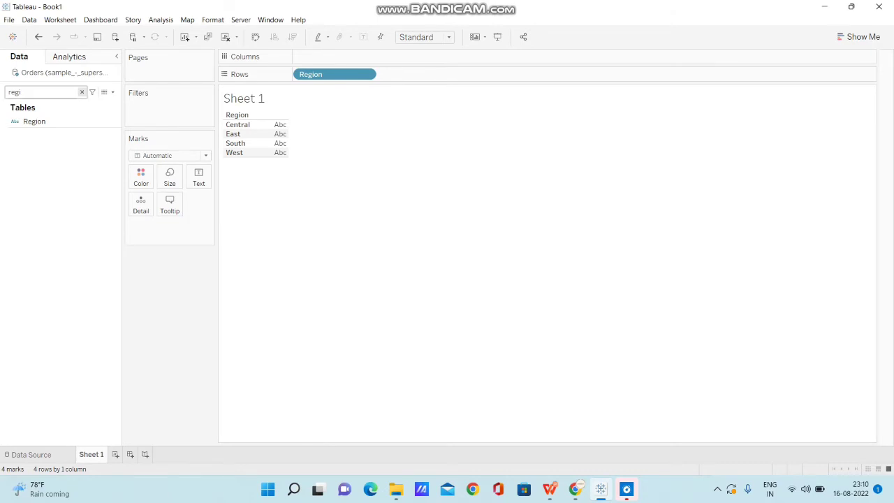
- Clear the field search and create a new calculated field from the Data pane menu
key("ctrl+a")
key("BackSpace")
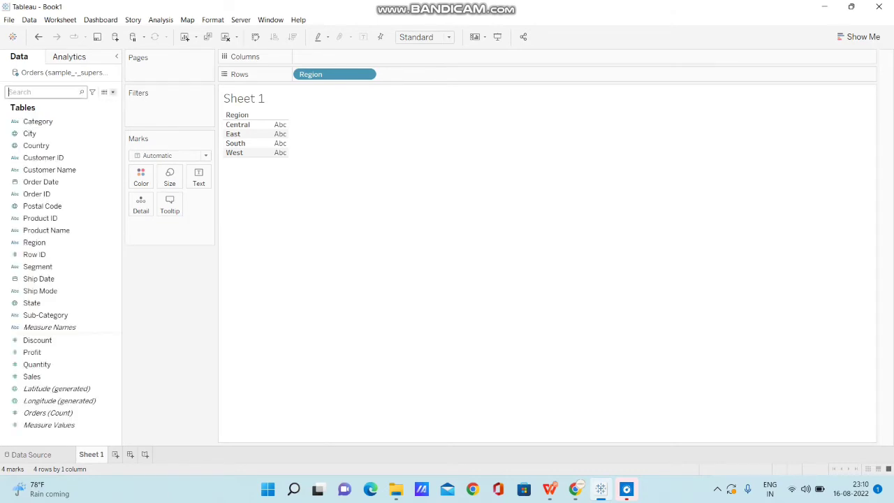
left_click(113, 92)
left_click(56, 102)
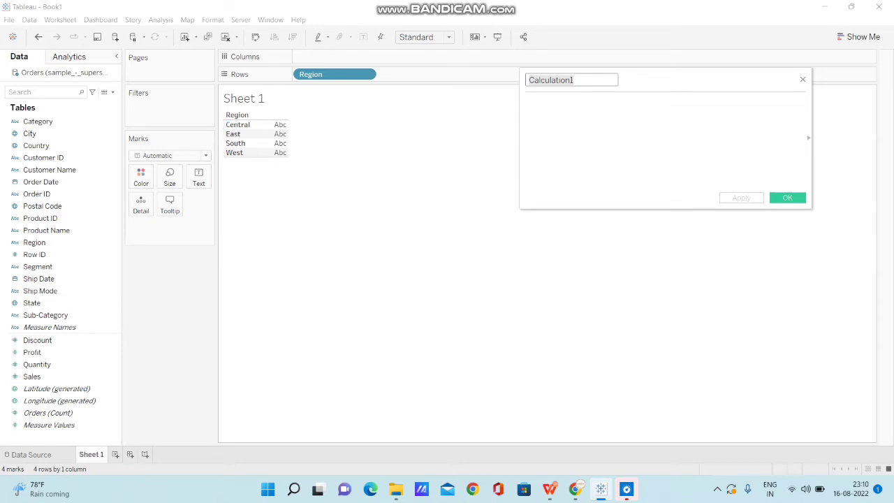
- Begin the formula with CASE [Region] WHEN 'Central' THEN 1
left_click(528, 103)
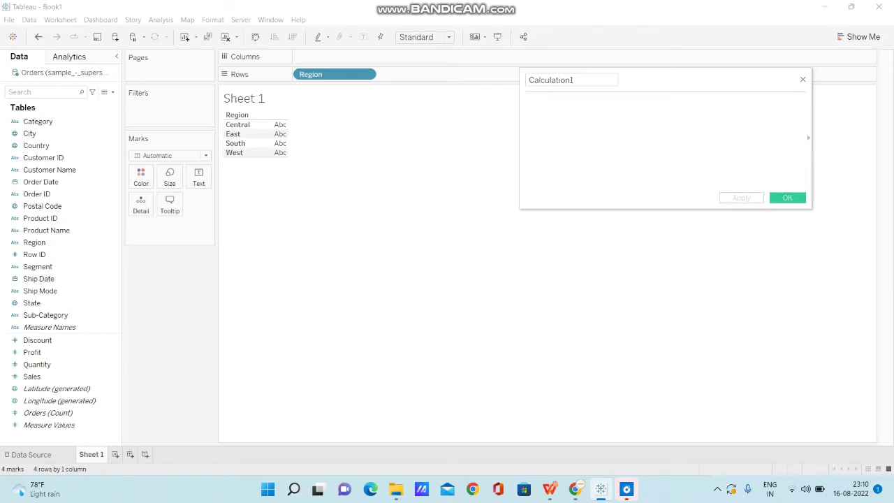
type("cas")
key("Return")
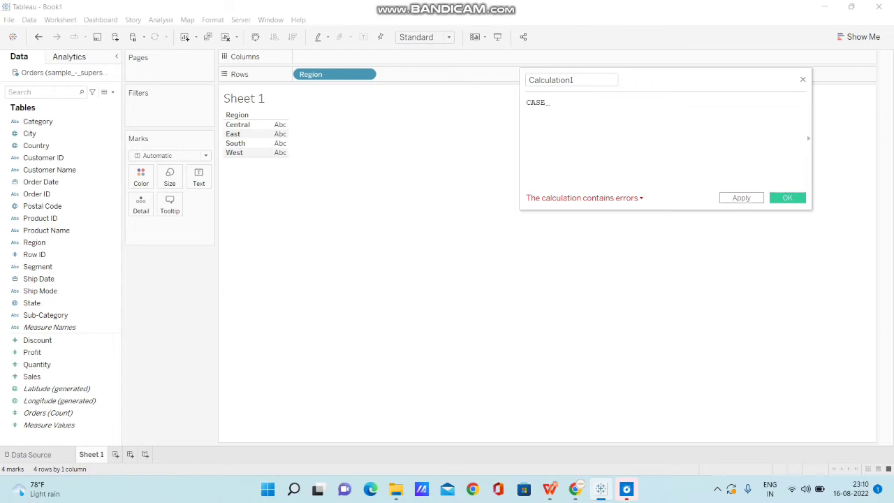
type("reg")
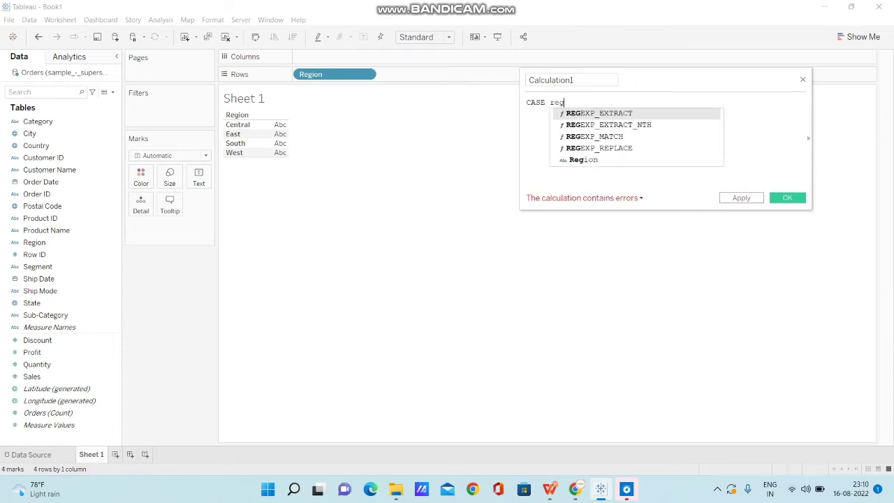
type("io")
key("Return")
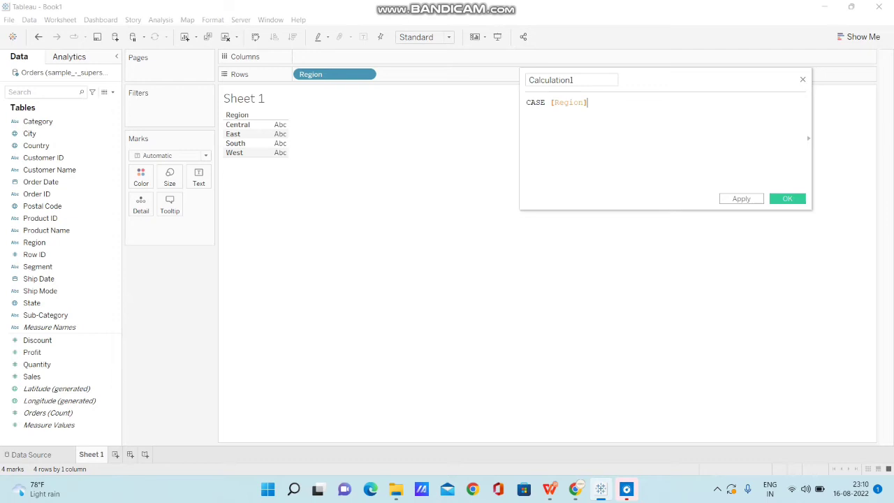
key("Return")
type("WHEN 'Central' th")
key("Return")
type("1")
key("Return")
- Add WHEN 'EAST' THEN 2, WHEN 'sOUTH' THEN 3, ELSE 4 and END to the formula
type("wh")
key("Return")
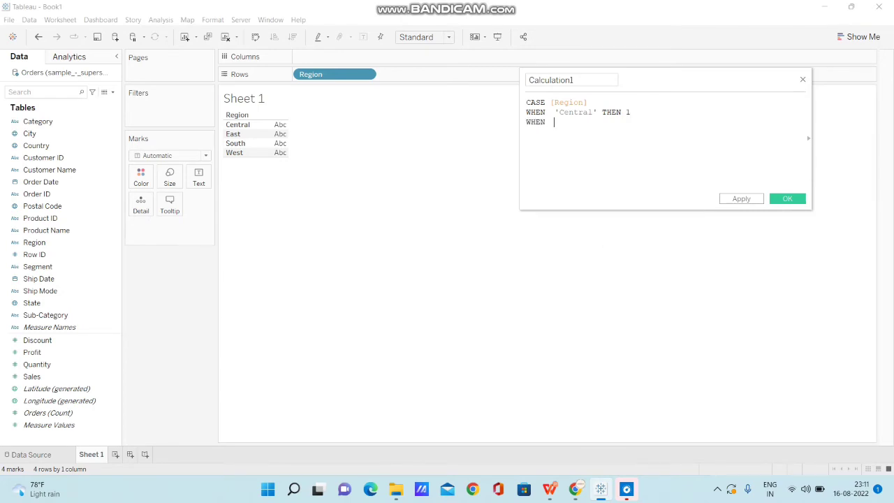
type("'EAST' th")
key("Return")
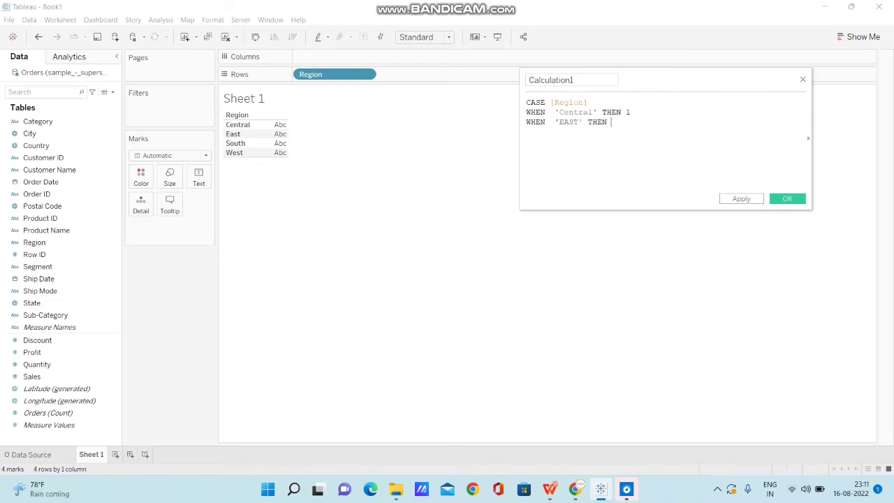
type("2")
key("Return")
type("wh")
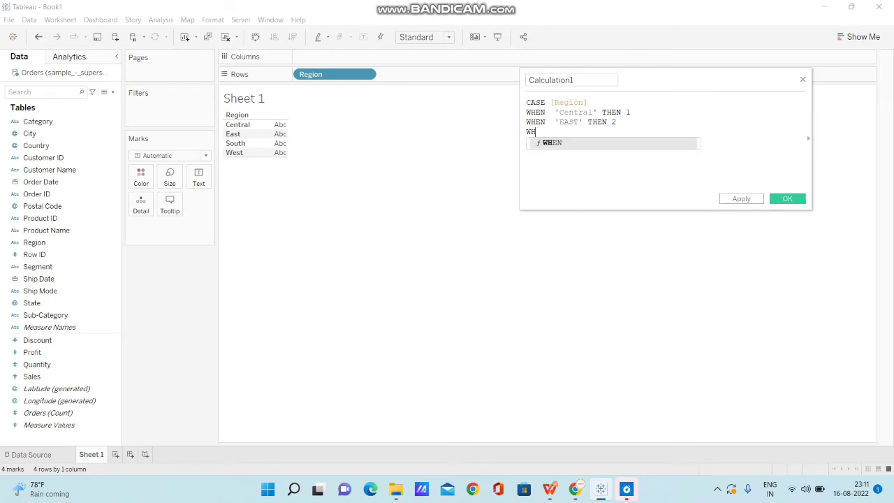
key("Return")
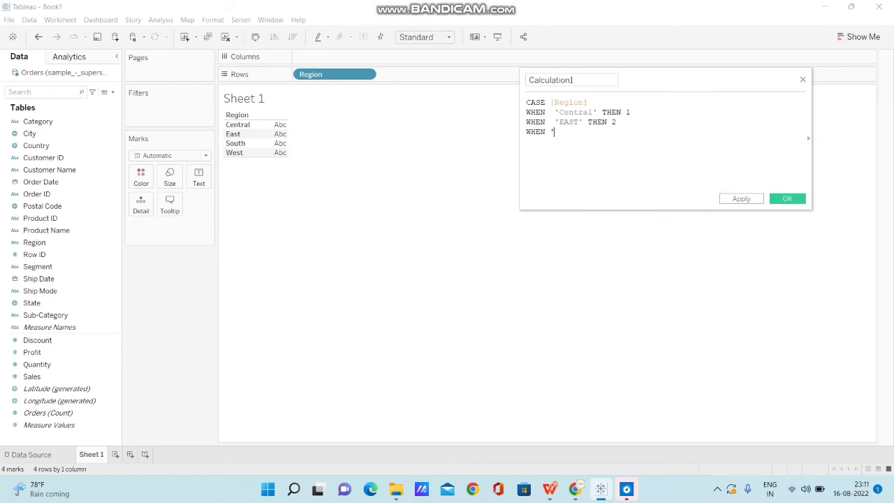
type("sOUTH'")
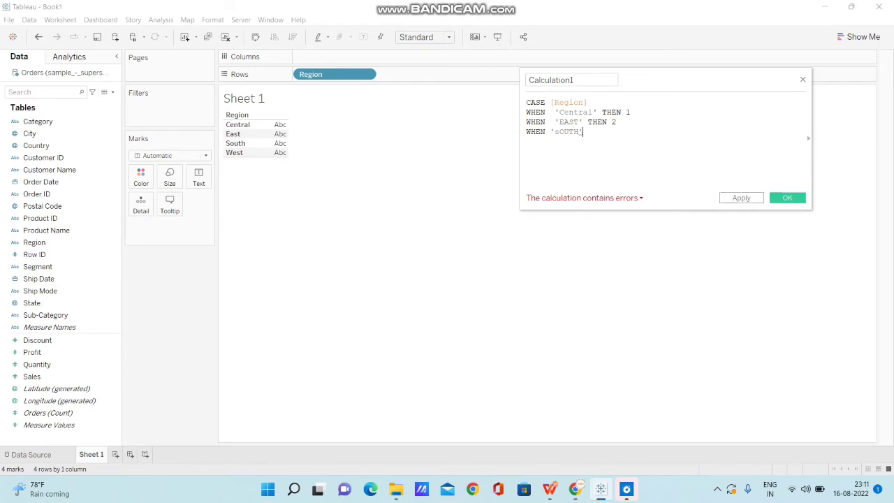
type(" THEN ")
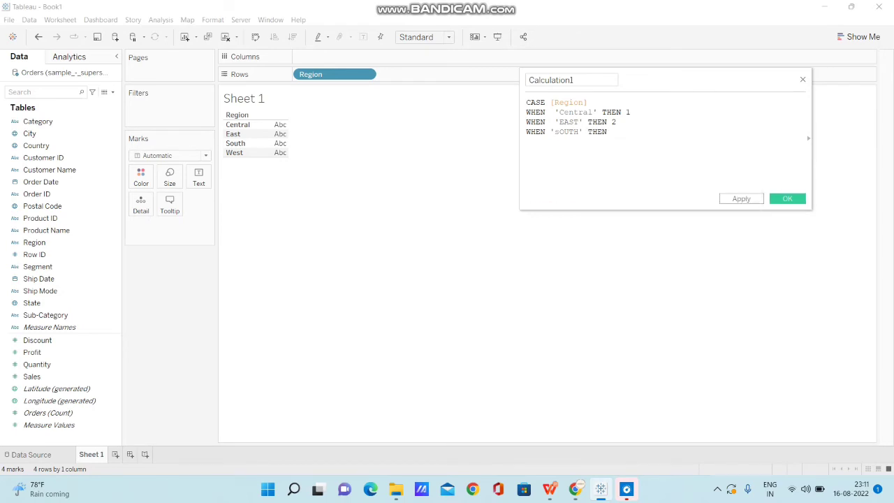
type("3")
key("Return")
type("ELSE 4")
key("Return")
type("END")
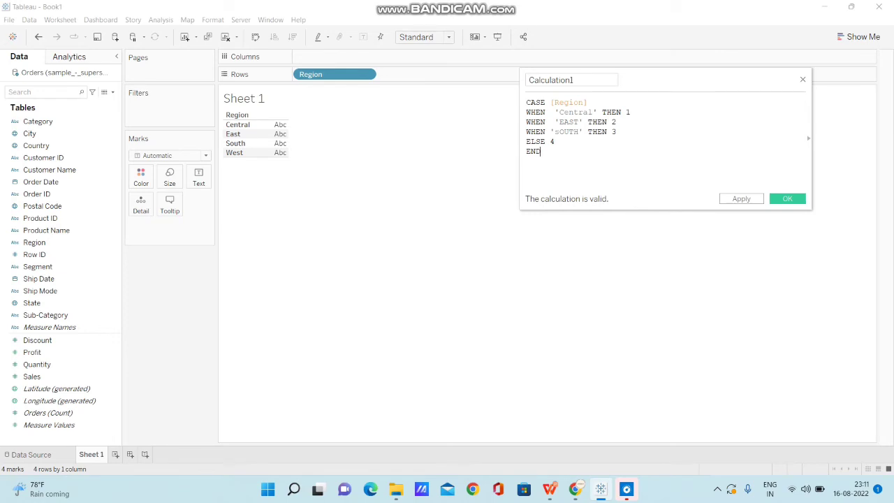
- Rename the calculation from Calculation1 to 'Case Statement' and save it
left_click(552, 80)
key("ctrl+a")
key("BackSpace")
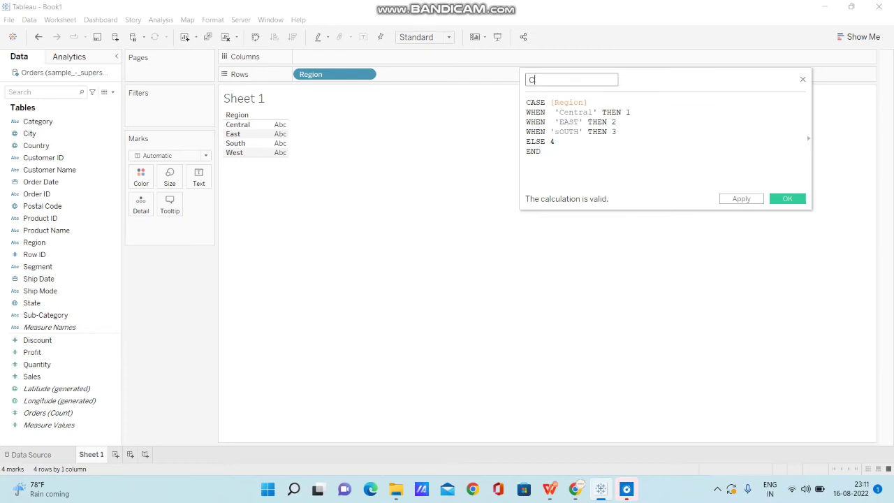
type("Case Statement")
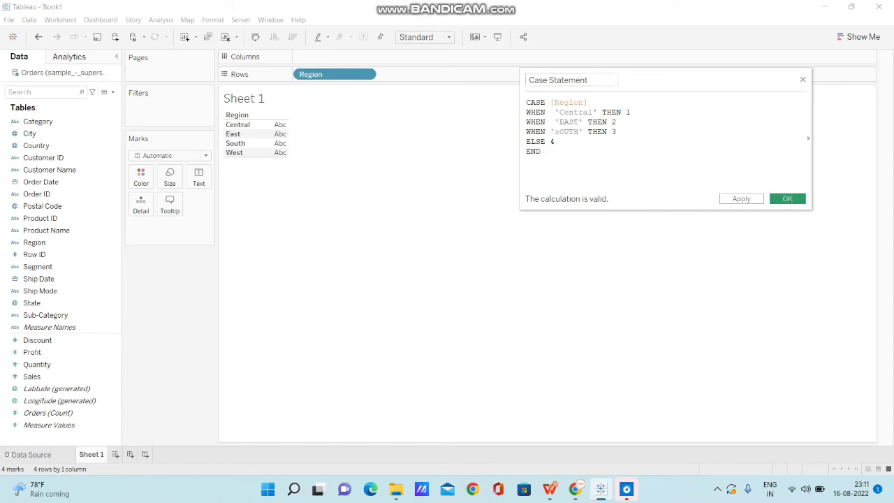
left_click(788, 198)
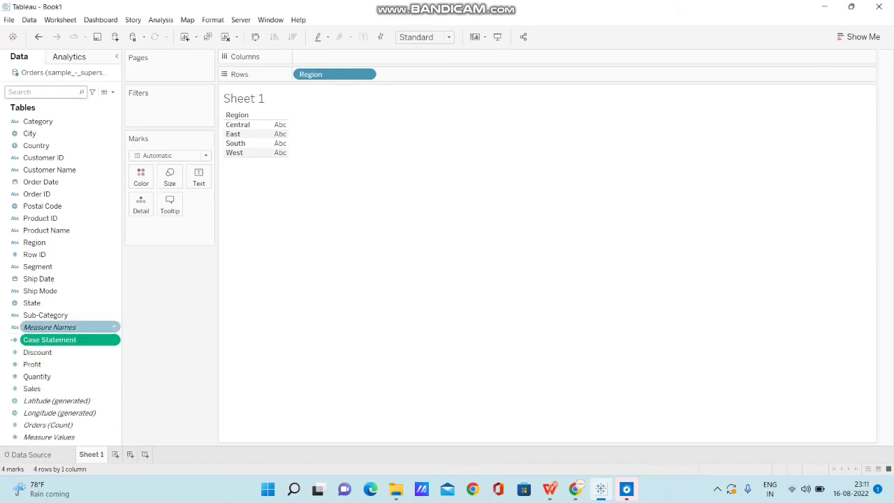
- Add Case Statement to Text as a dimension, showing Central 1, East 2, South 3, West 4
left_click_drag(63, 339, 198, 179)
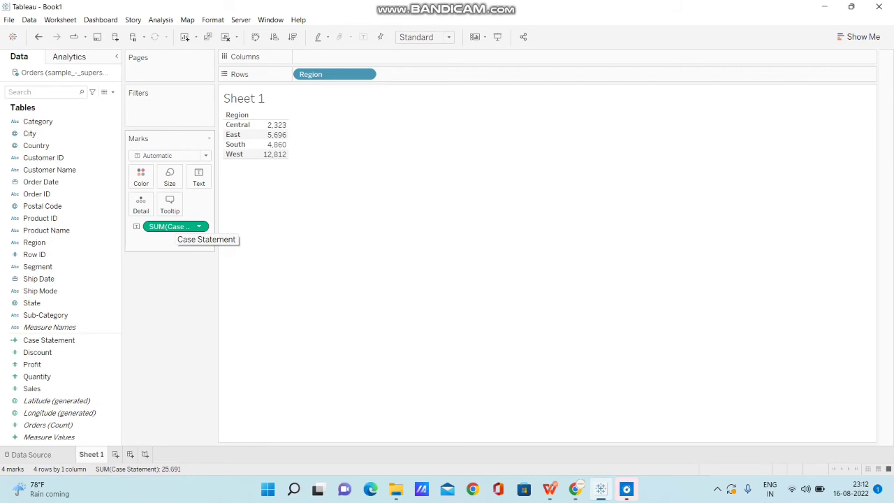
right_click(176, 228)
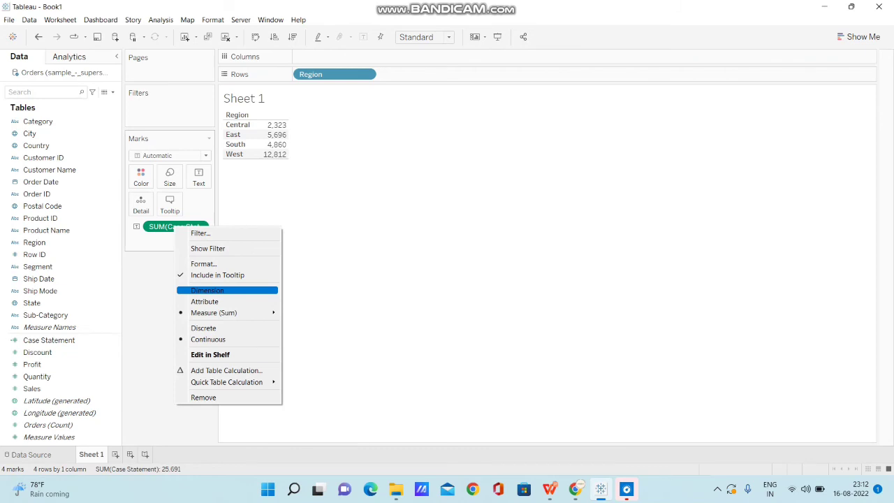
left_click(207, 290)
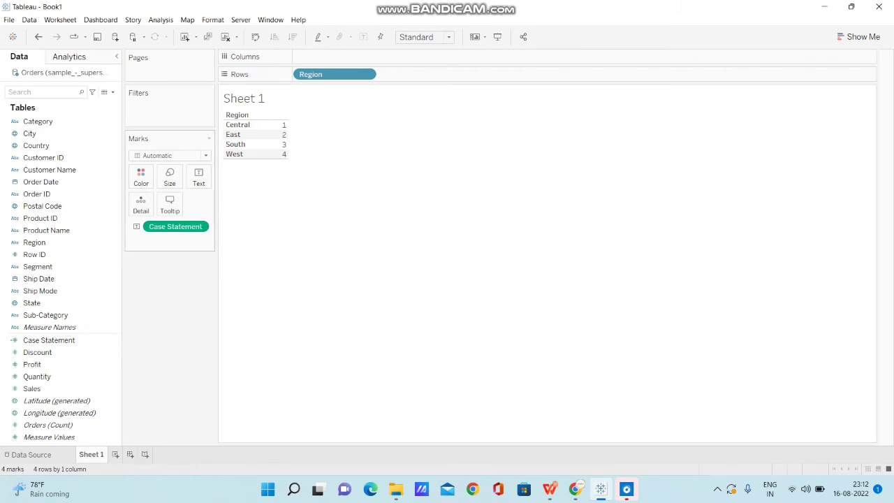
left_click(199, 226)
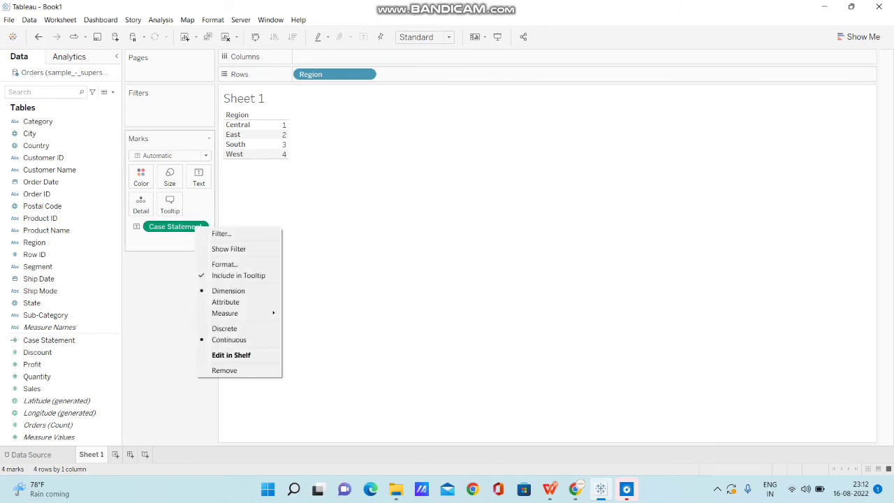
key("Escape")
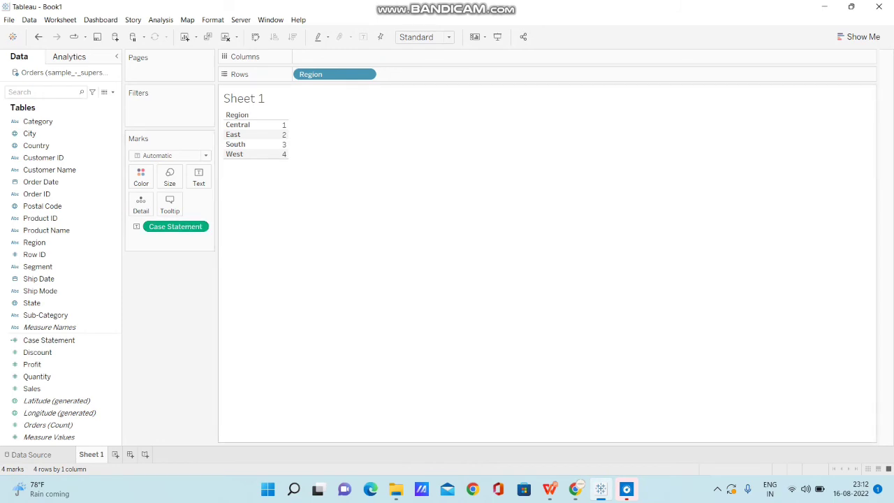